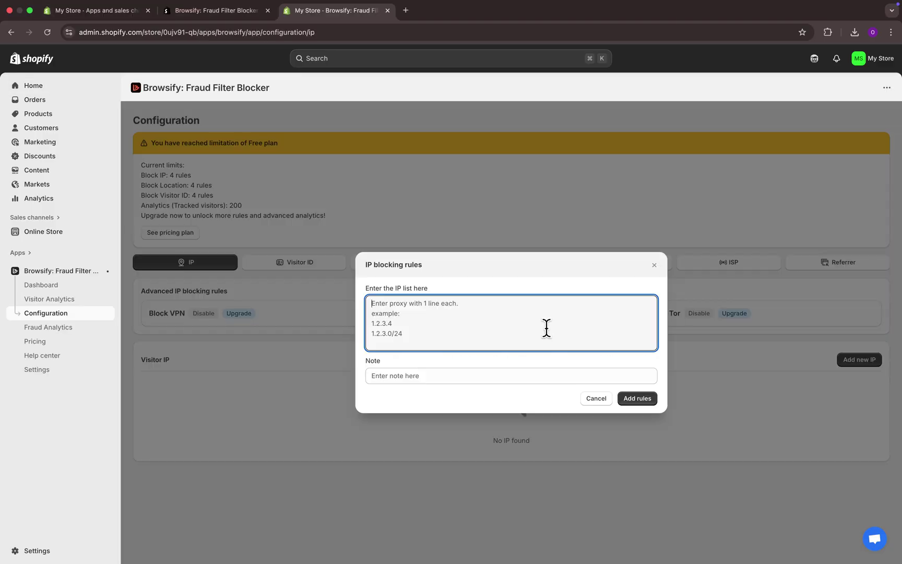
{"action": "type", "text": "1."}
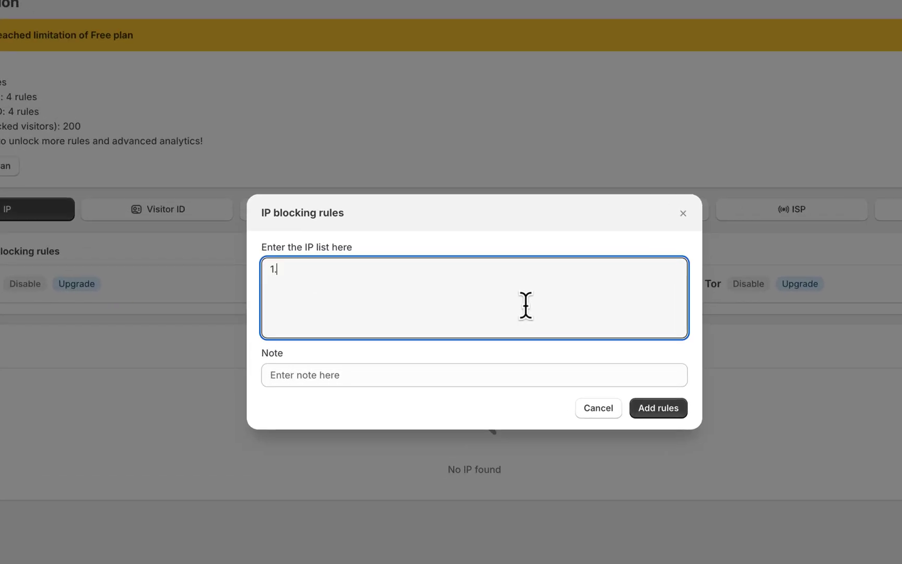
{"action": "type", "text": "2.3.4"}
Go to Settings and then to the Apps and sales channels page.
{"action": "left_click", "coordinate": [446, 376]}
{"action": "type", "text": "Demo order"}
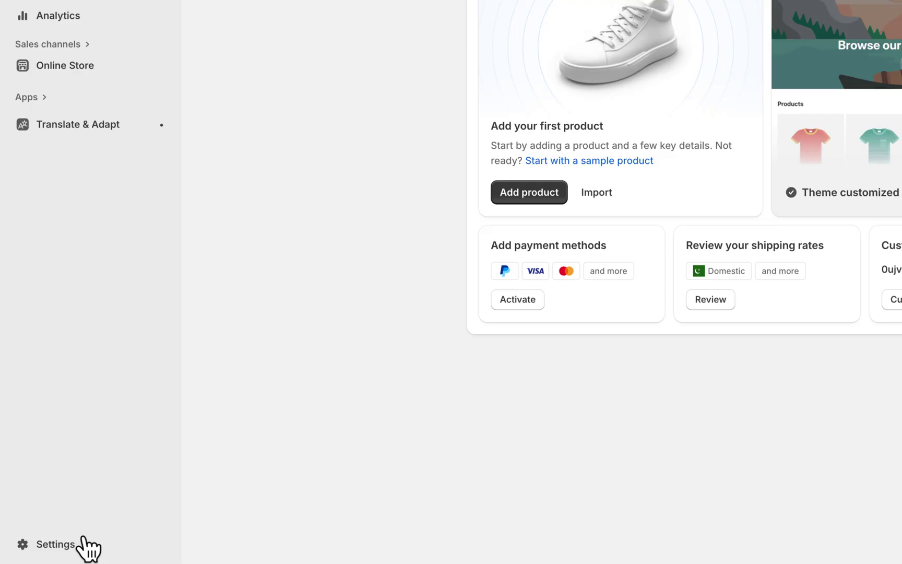
{"action": "left_click", "coordinate": [74, 549]}
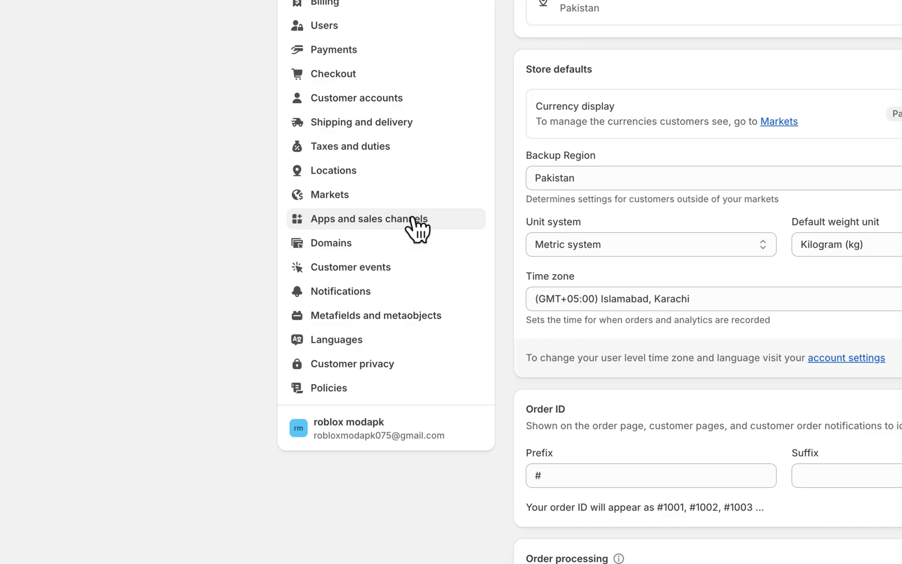
{"action": "left_click", "coordinate": [438, 229]}
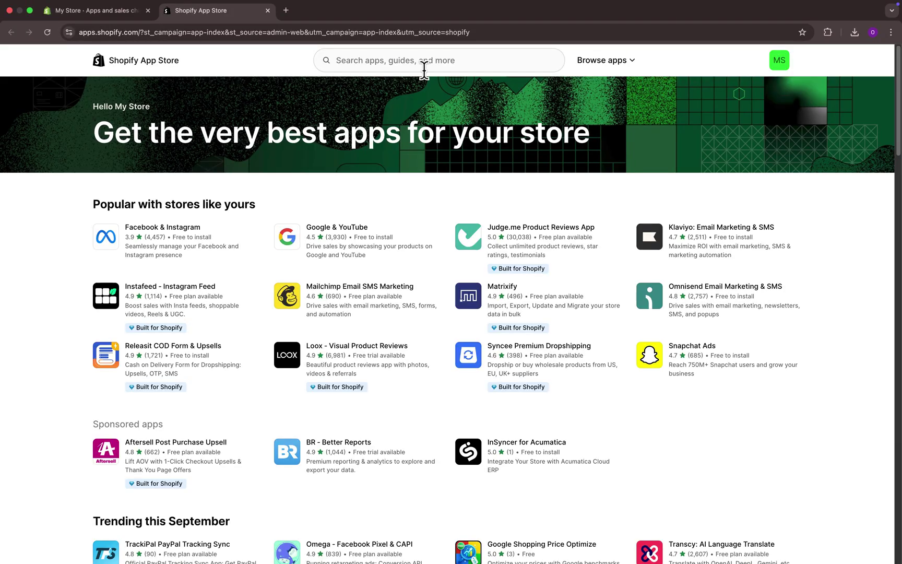
Search the App Store for 'fraud filter' and open the Browsify: Fraud Filter Blocker listing.
{"action": "left_click", "coordinate": [420, 60]}
{"action": "type", "text": "fra"}
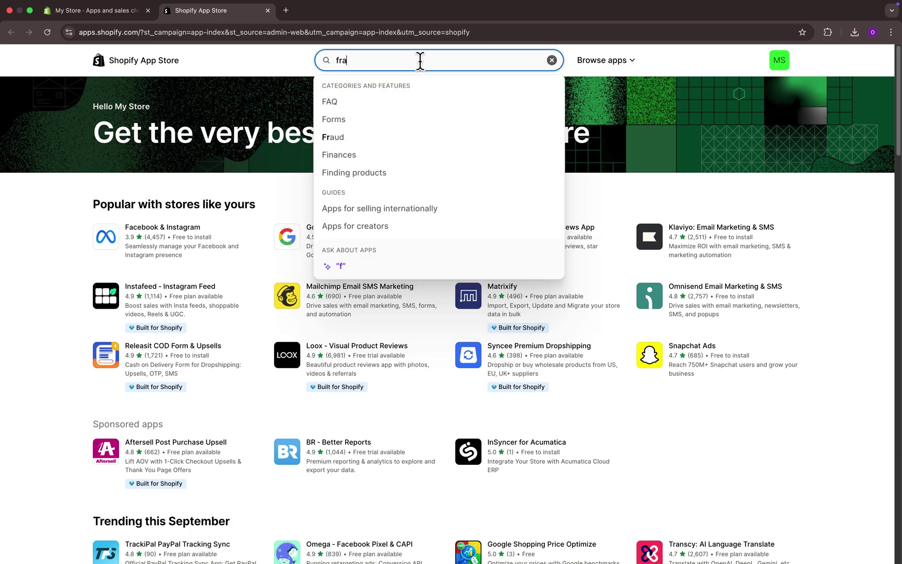
{"action": "type", "text": "ud filter"}
{"action": "key", "text": "Return"}
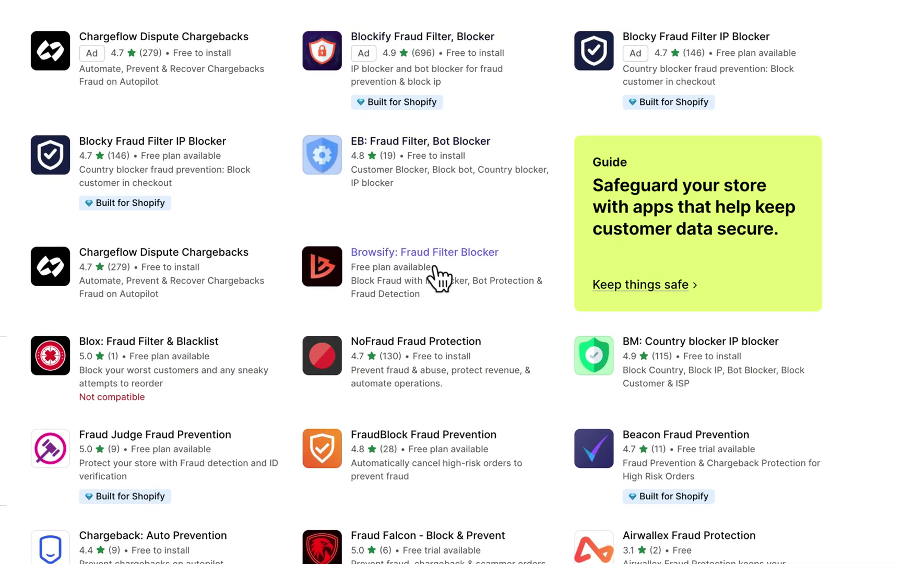
{"action": "left_click", "coordinate": [425, 266]}
{"action": "scroll", "coordinate": [420, 255], "scroll_direction": "up", "scroll_amount": 5}
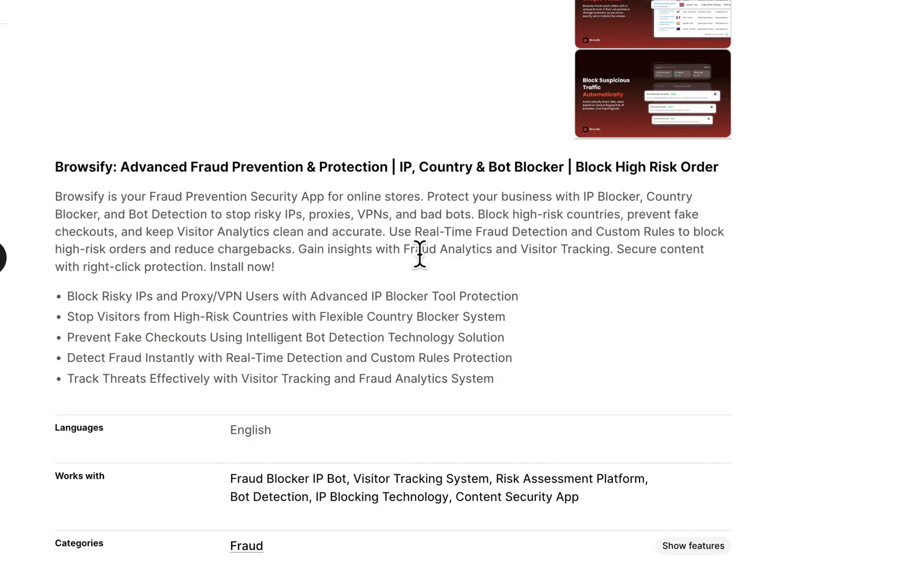
{"action": "scroll", "coordinate": [419, 254], "scroll_direction": "up", "scroll_amount": 3}
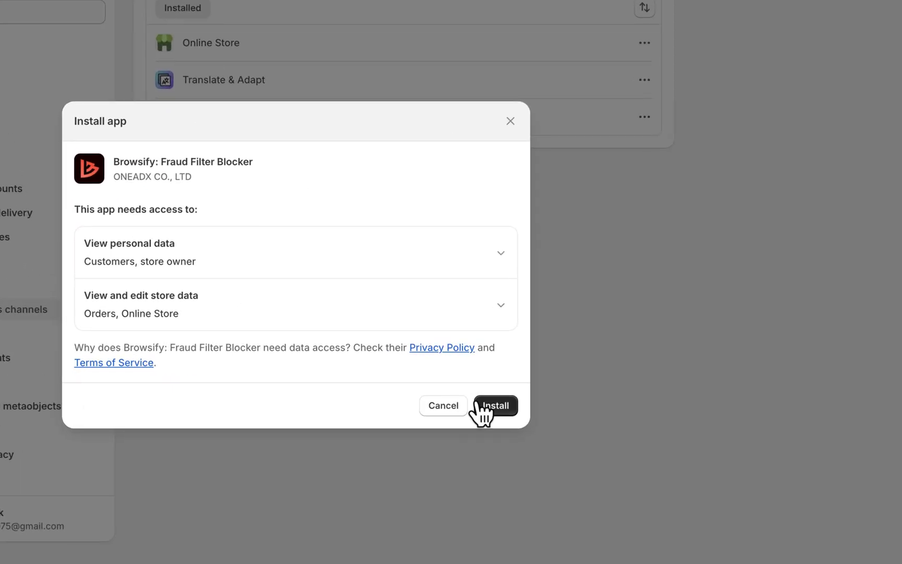
Approve installing Browsify: Fraud Filter Blocker with its requested store access.
{"action": "left_click", "coordinate": [493, 405]}
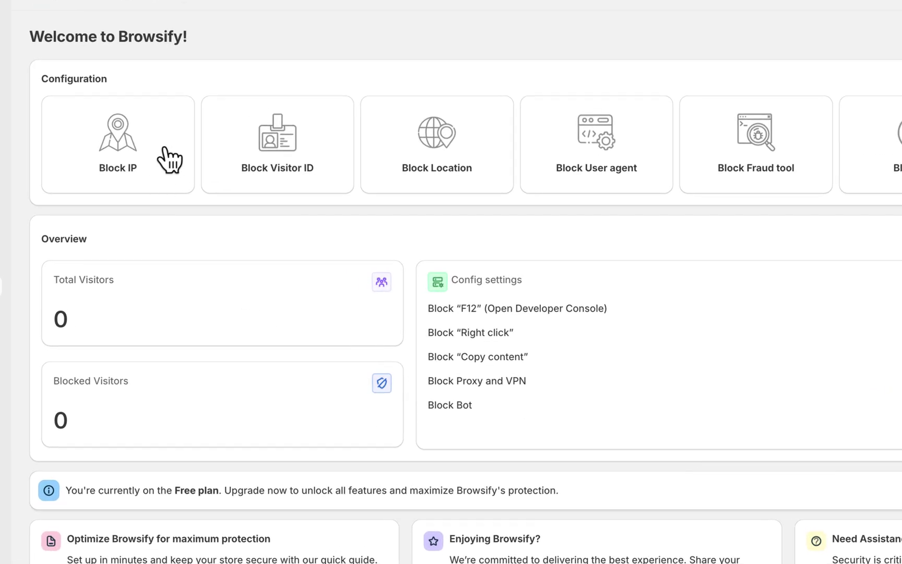
Open the Block IP card under Configuration on the Browsify dashboard.
{"action": "left_click", "coordinate": [159, 160]}
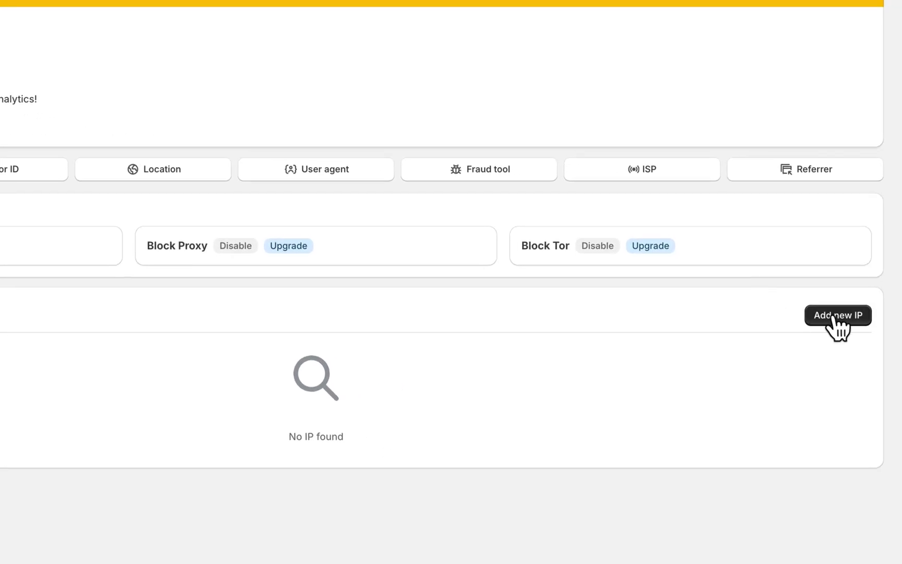
Add and save a new IP rule for 1.2.3.4 with the note 'Demo order'.
{"action": "left_click", "coordinate": [837, 317]}
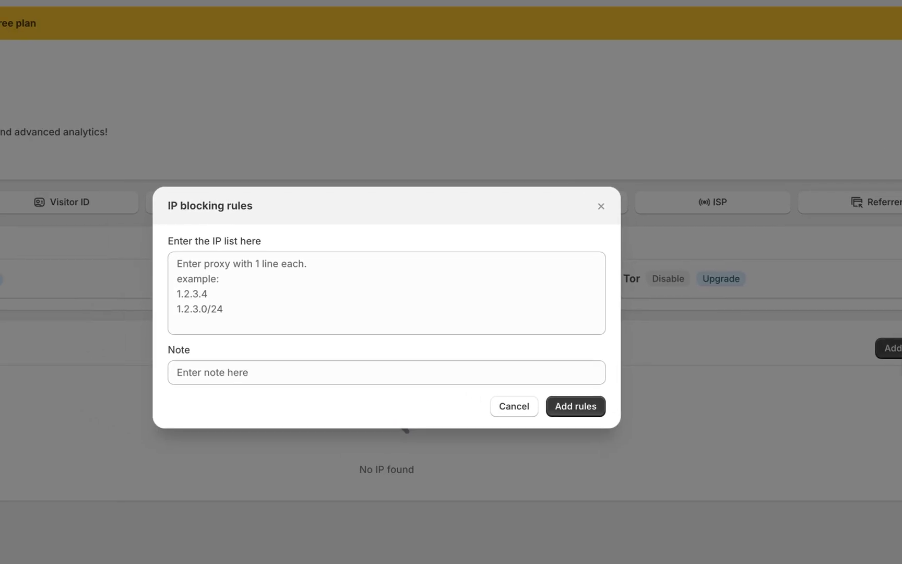
{"action": "left_click", "coordinate": [439, 301]}
{"action": "type", "text": "1."}
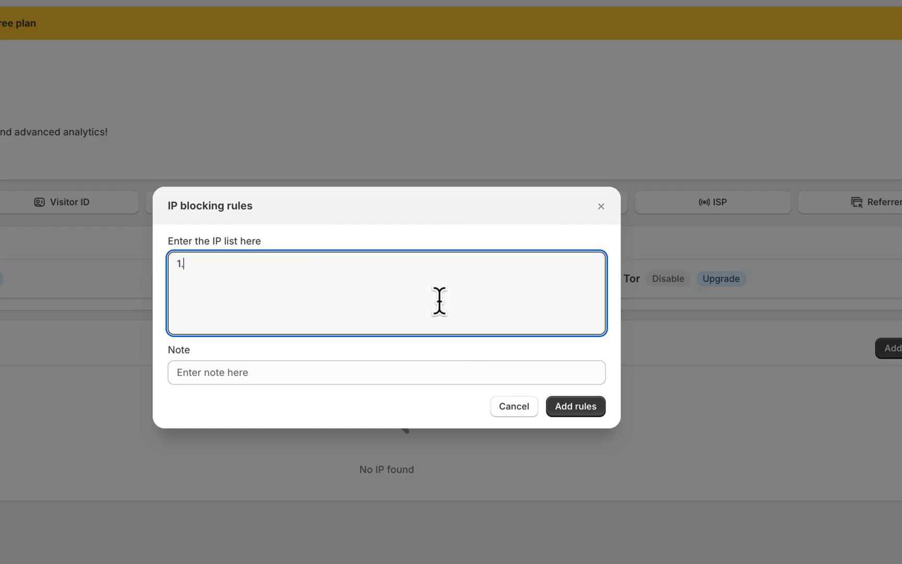
{"action": "type", "text": "2.3.4"}
{"action": "left_click", "coordinate": [364, 376]}
{"action": "type", "text": "Demo order"}
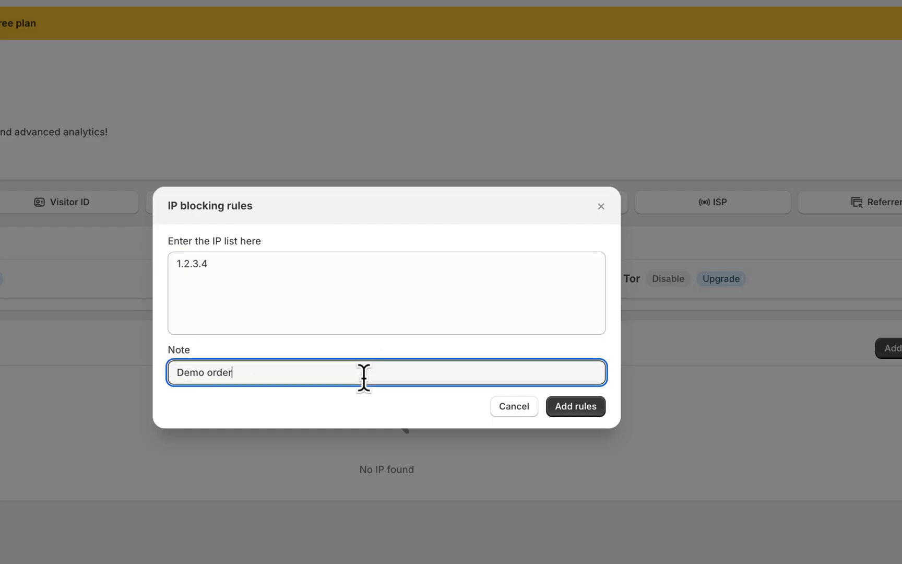
{"action": "left_click", "coordinate": [588, 415]}
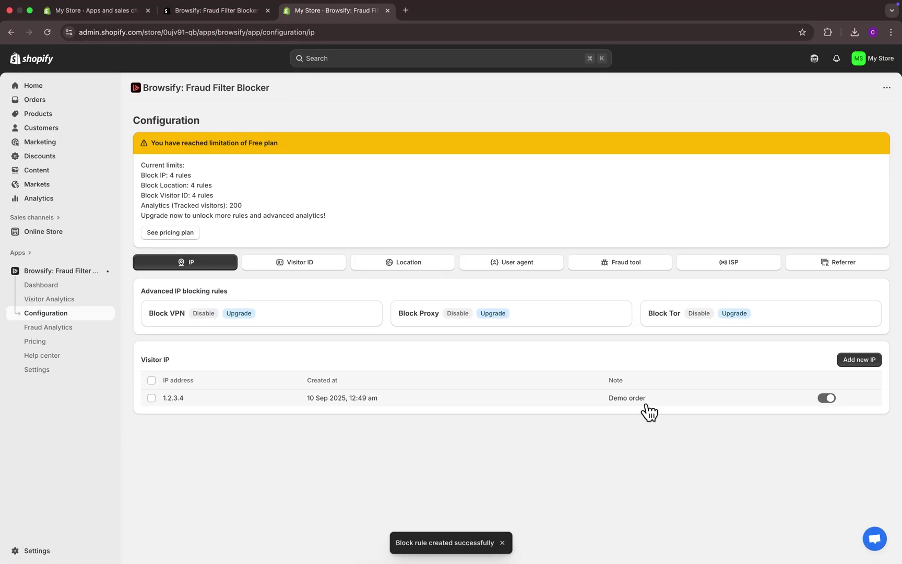